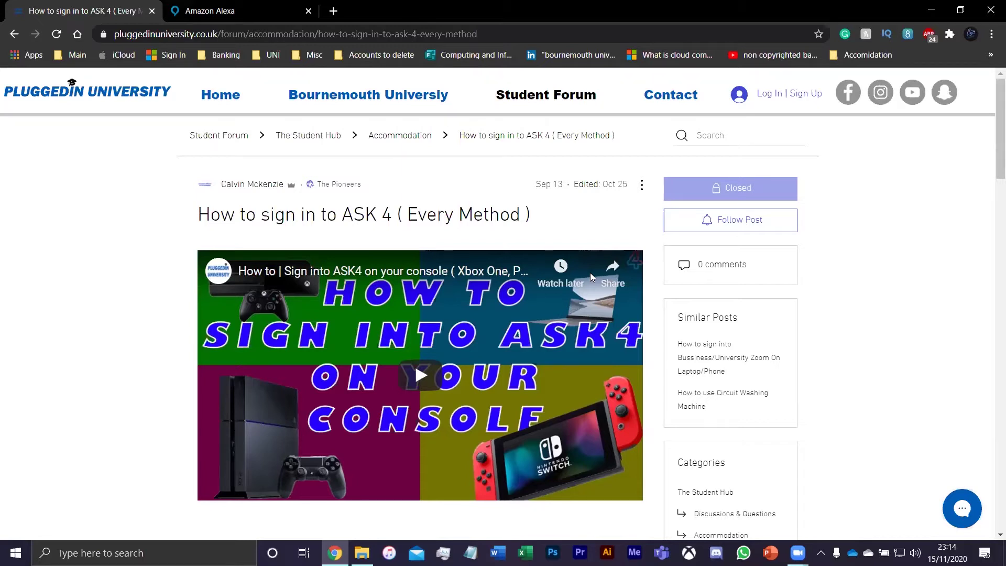
- In a new tab, search Google for 'amazon ale'
{"action": "scroll", "coordinate": [419, 204], "scroll_direction": "down", "scroll_amount": 8}
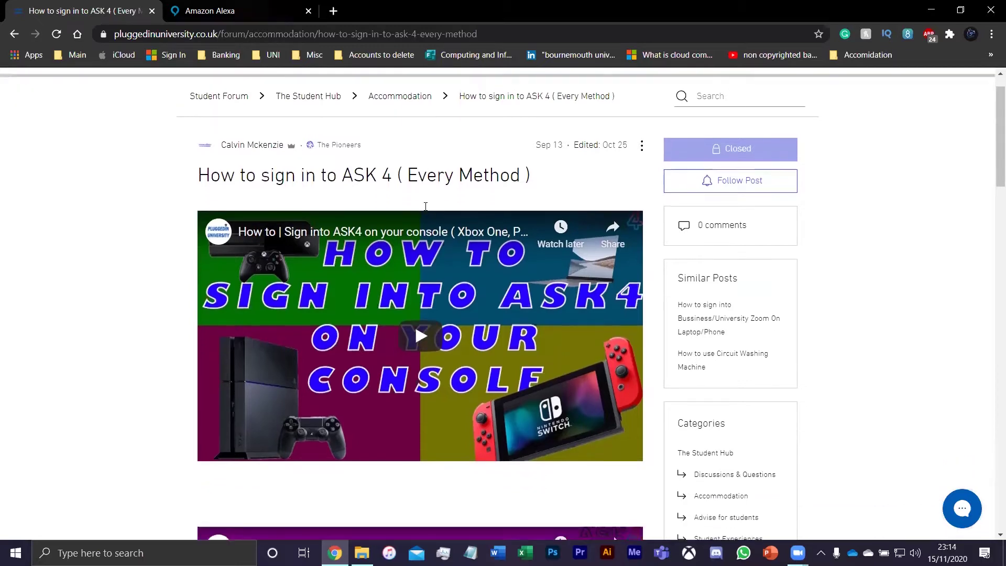
{"action": "scroll", "coordinate": [384, 201], "scroll_direction": "up", "scroll_amount": 5}
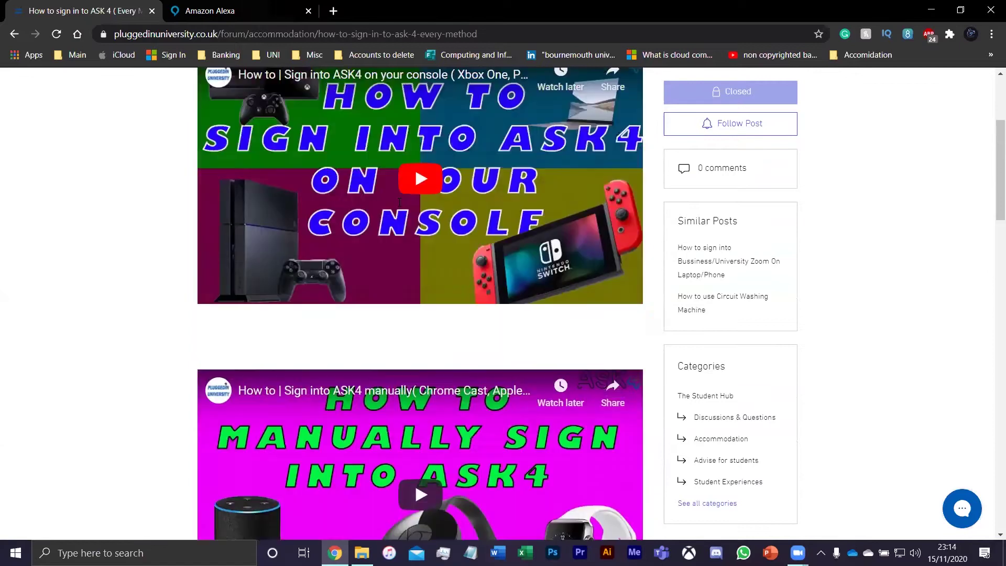
{"action": "scroll", "coordinate": [414, 298], "scroll_direction": "down", "scroll_amount": 17}
{"action": "scroll", "coordinate": [494, 195], "scroll_direction": "down", "scroll_amount": 5}
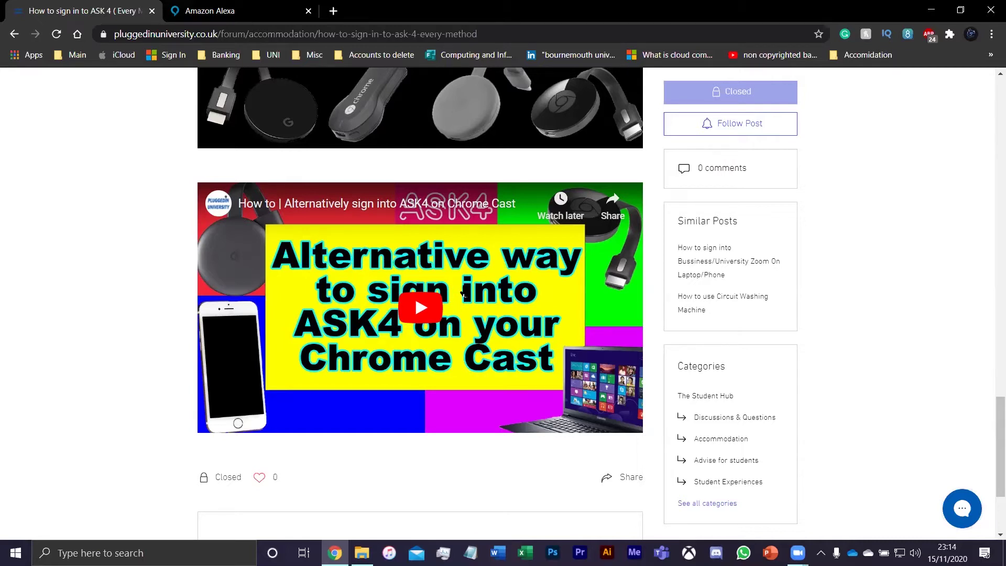
{"action": "scroll", "coordinate": [463, 293], "scroll_direction": "up", "scroll_amount": 20}
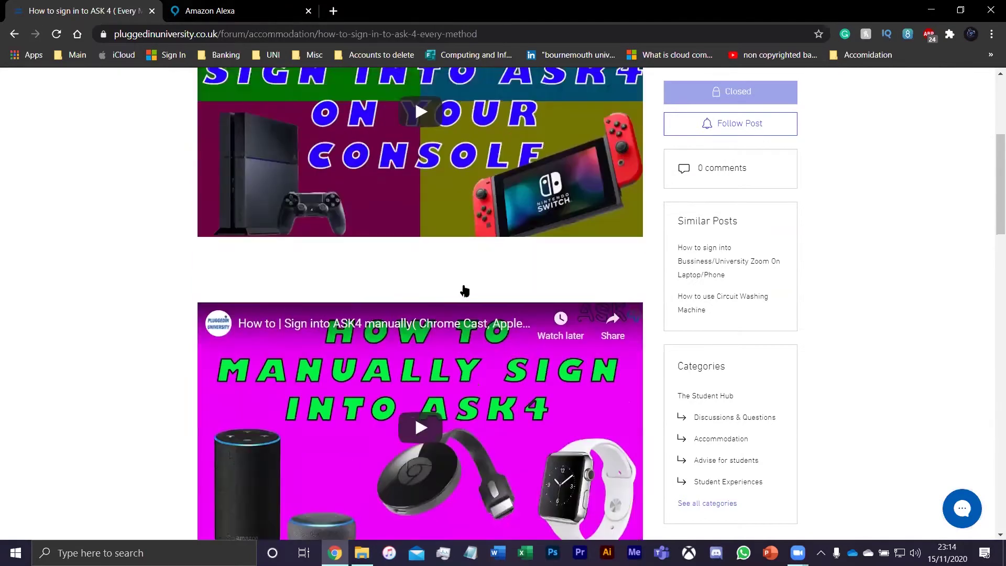
{"action": "scroll", "coordinate": [464, 291], "scroll_direction": "up", "scroll_amount": 5}
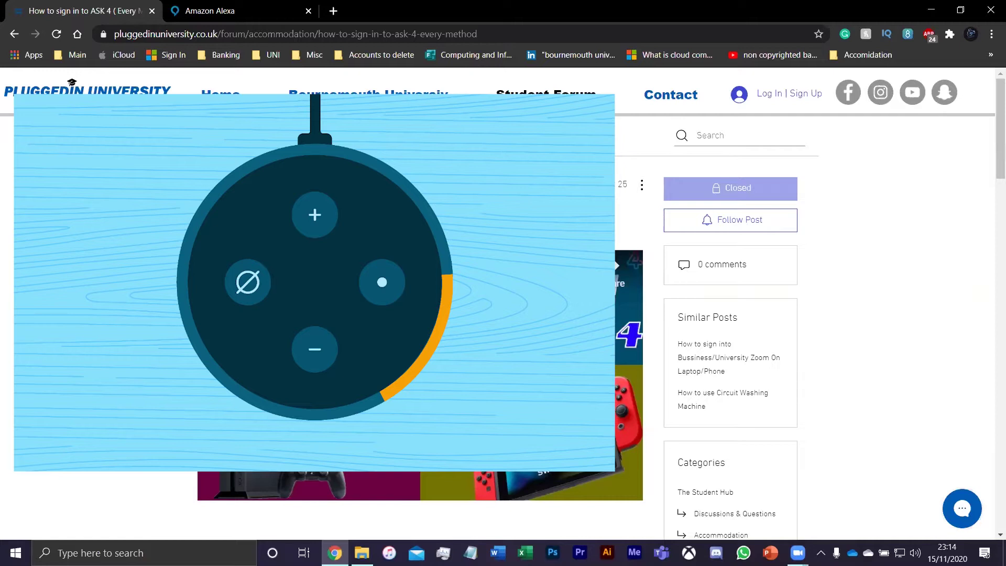
{"action": "left_click", "coordinate": [333, 10]}
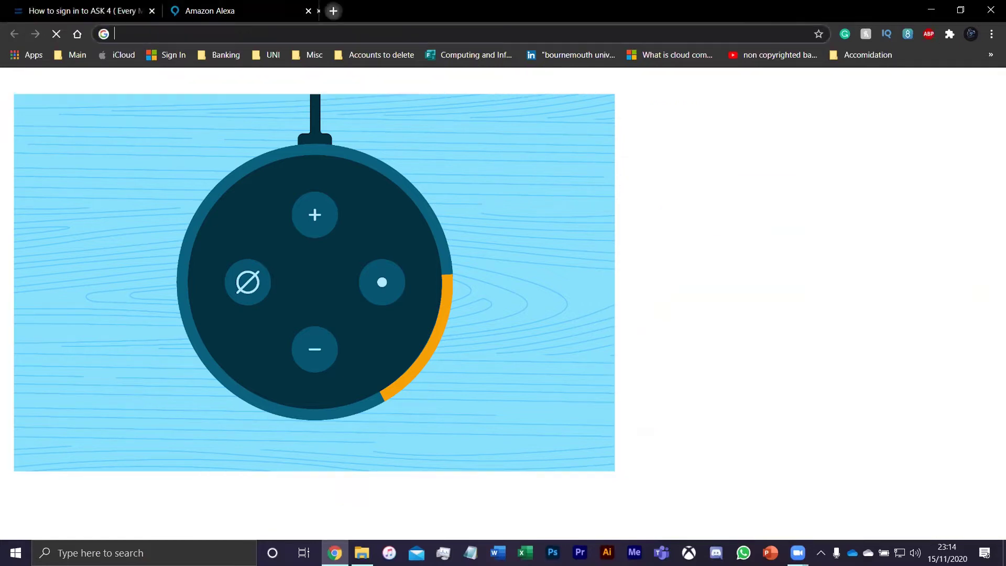
{"action": "type", "text": "amaz"}
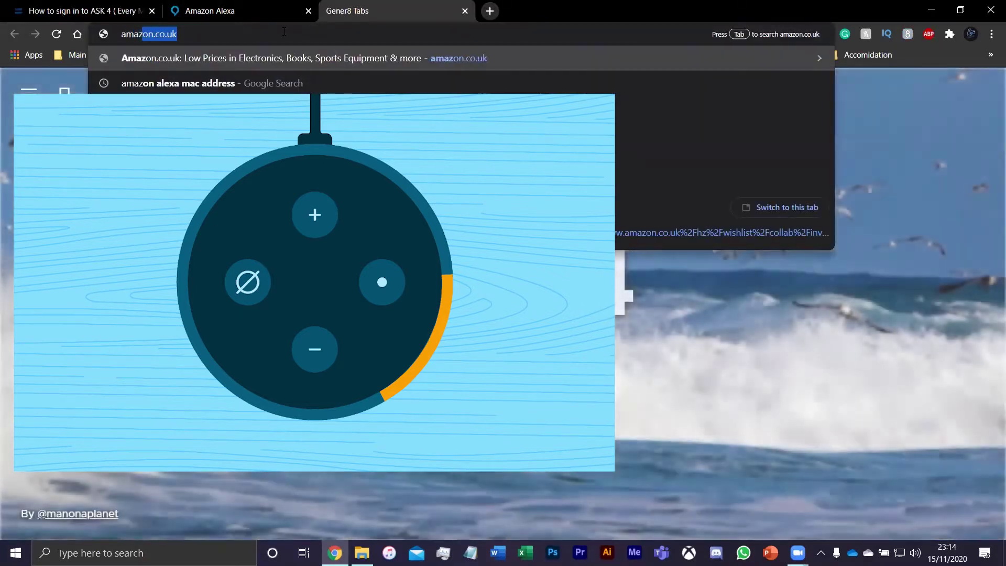
{"action": "type", "text": "on el"}
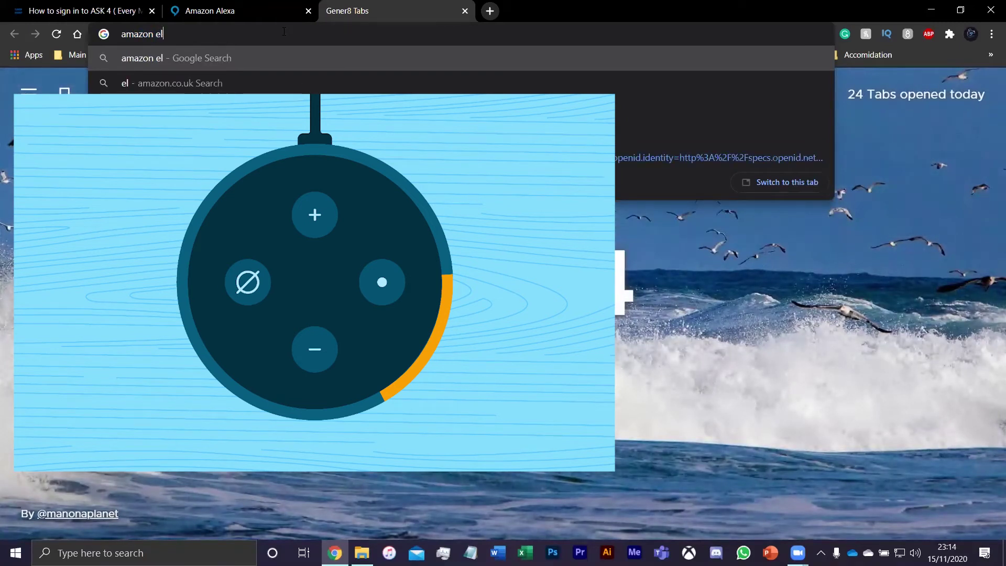
{"action": "key", "text": "BackSpace"}
{"action": "key", "text": "BackSpace"}
{"action": "type", "text": "ale"}
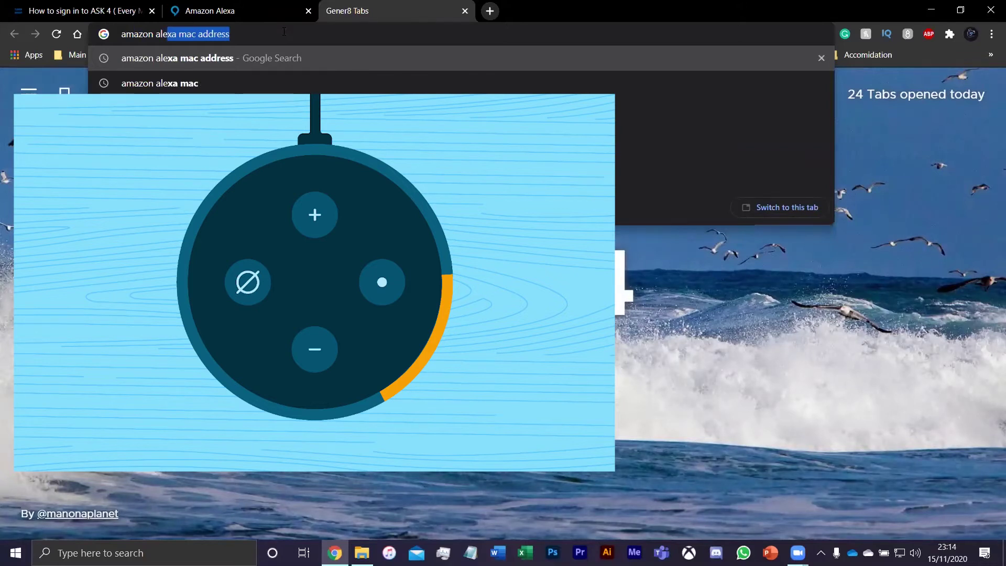
{"action": "key", "text": "BackSpace"}
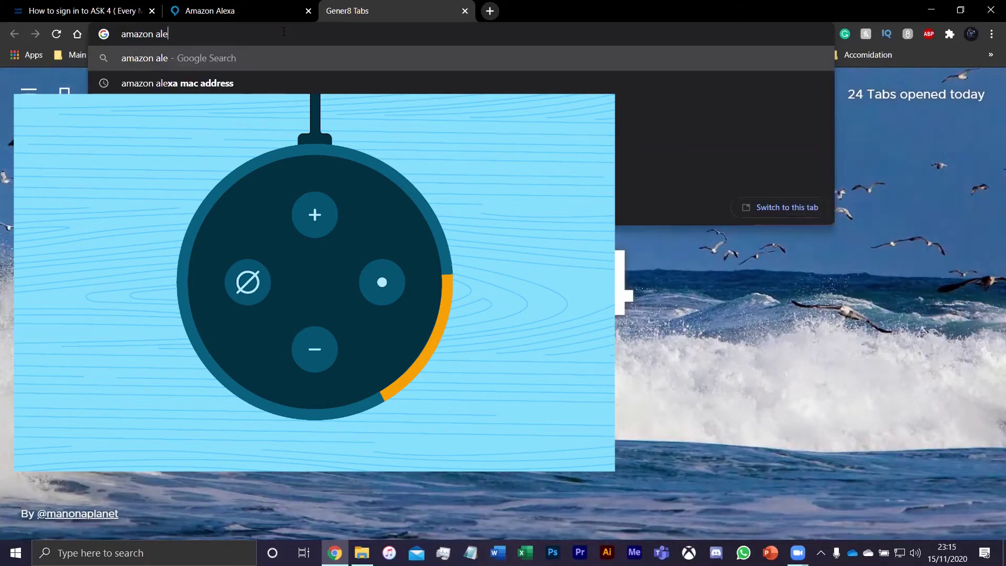
{"action": "key", "text": "Down"}
{"action": "key", "text": "Up"}
{"action": "key", "text": "Return"}
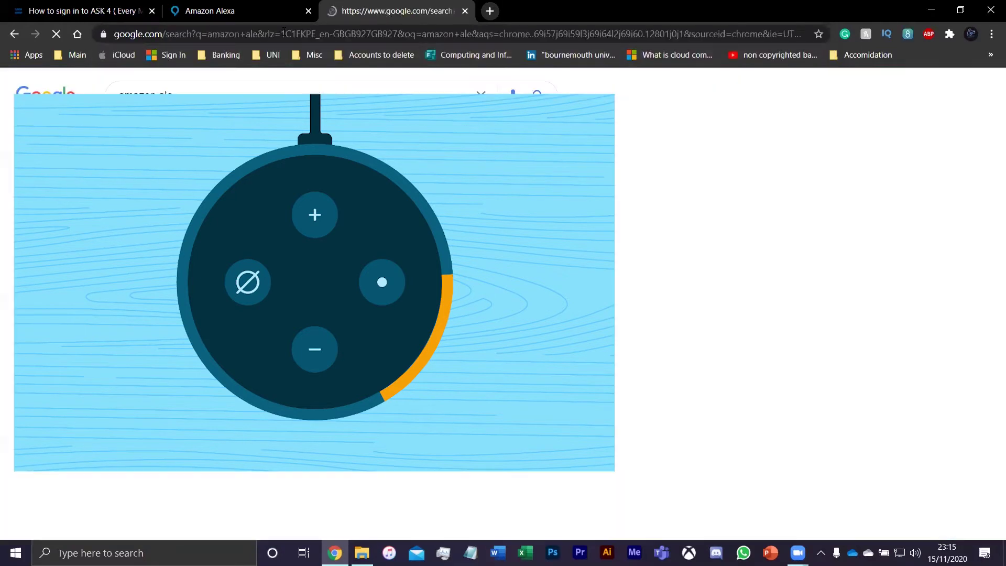
- Refine the image results to 'amazon alea top' and preview the-ambient.com Echo Dot image
{"action": "left_click", "coordinate": [213, 122]}
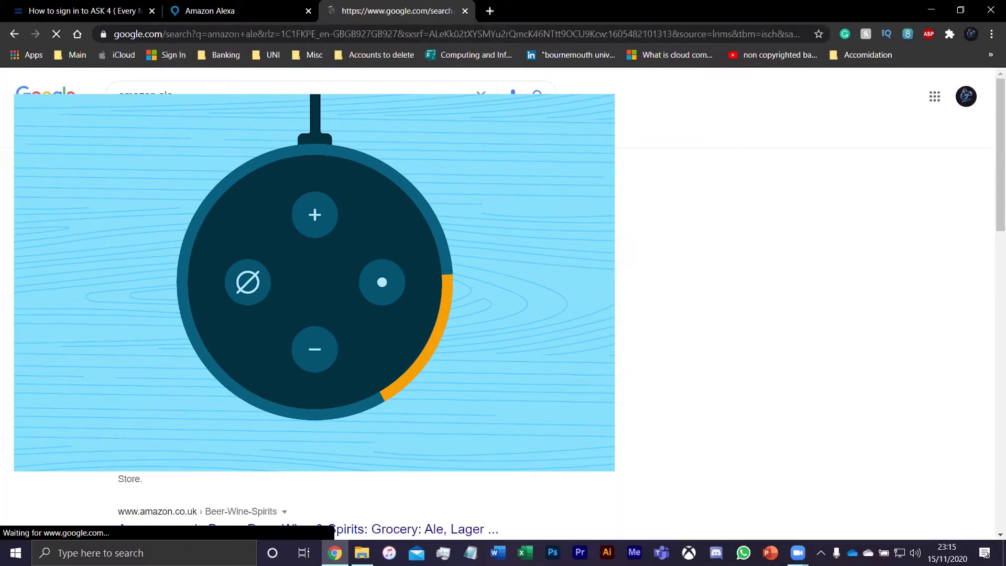
{"action": "left_click", "coordinate": [213, 90]}
{"action": "type", "text": "a"}
{"action": "key", "text": "Return"}
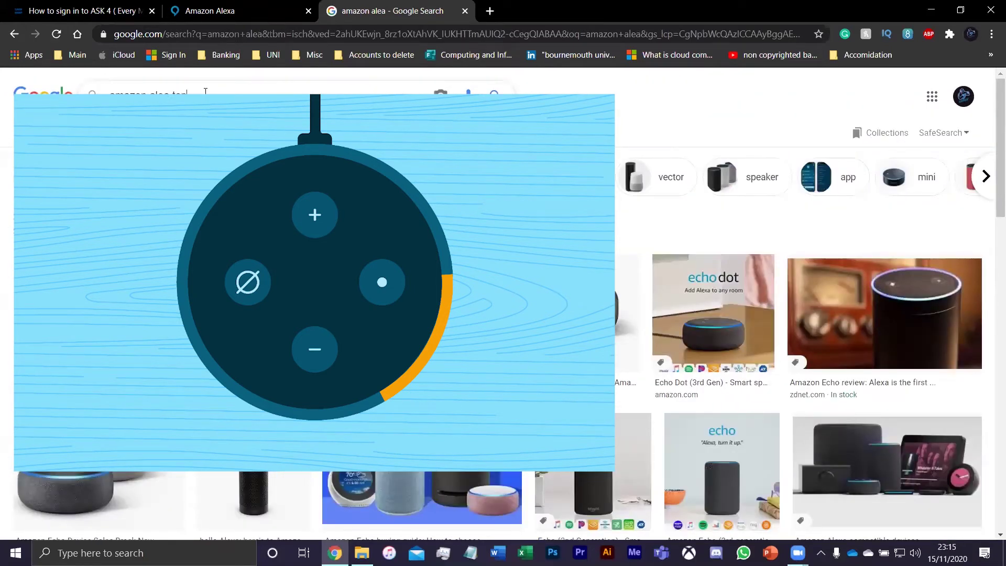
{"action": "key", "text": "Return"}
{"action": "scroll", "coordinate": [786, 314], "scroll_direction": "down", "scroll_amount": 4}
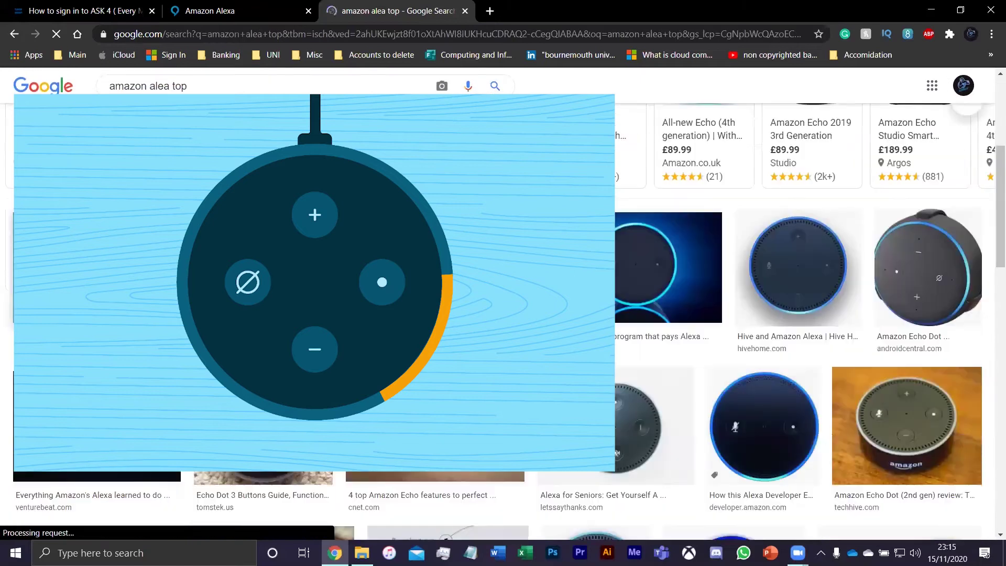
{"action": "left_click", "coordinate": [784, 296]}
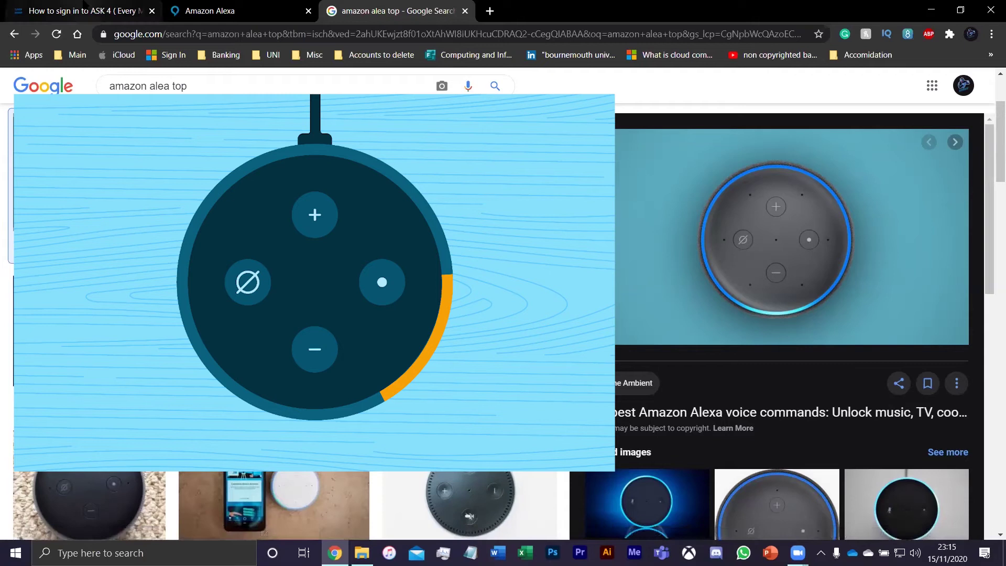
- Return to the ASK4 sign-in forum tab and move the Amazon Alexa tab to the end
{"action": "left_click", "coordinate": [83, 6]}
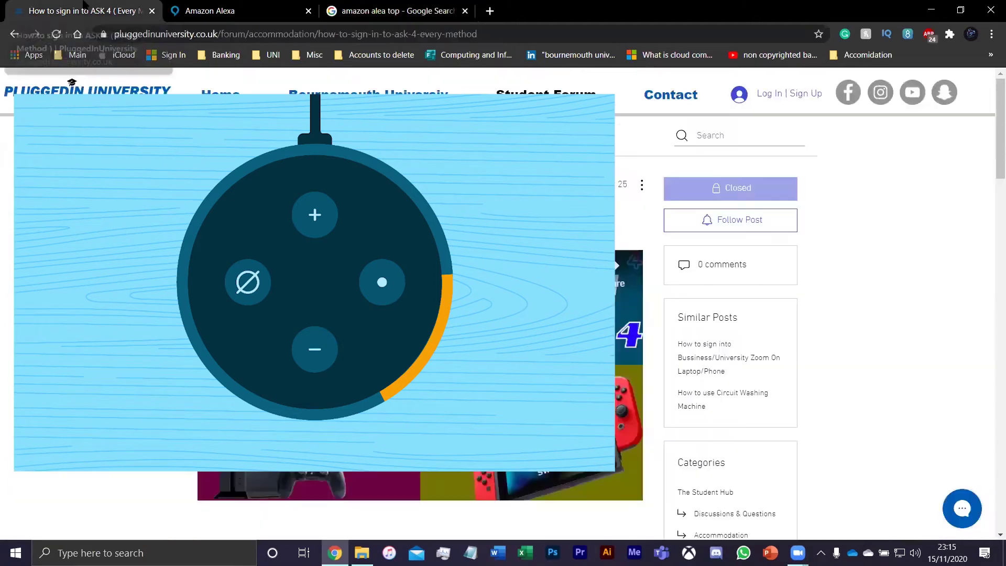
{"action": "left_click_drag", "start_coordinate": [236, 11], "coordinate": [393, 10]}
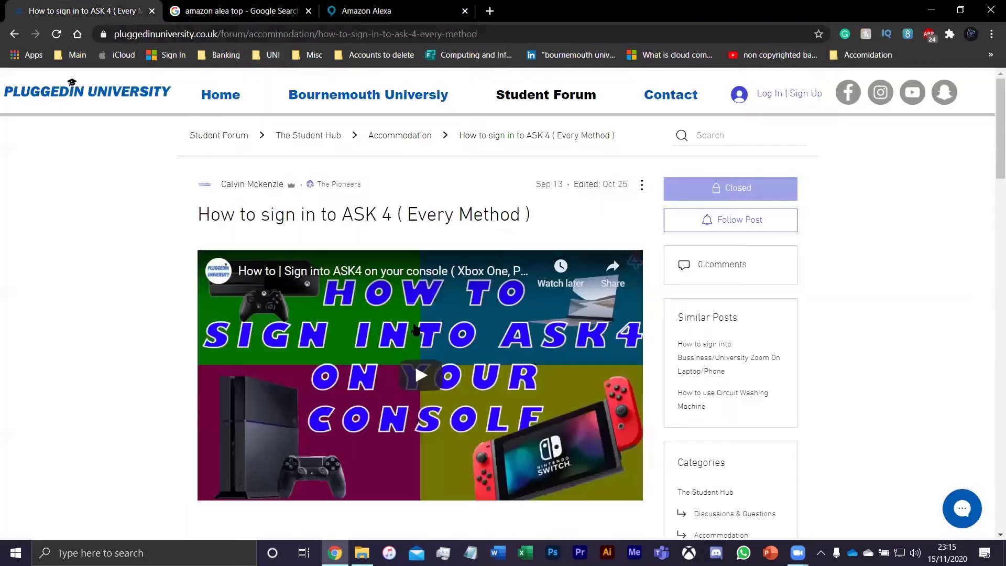
- From Alexa Settings, start setting up a new Echo and continue past the sign-in prompt
{"action": "left_click", "coordinate": [84, 11]}
{"action": "key", "text": "ctrl+shift+Tab"}
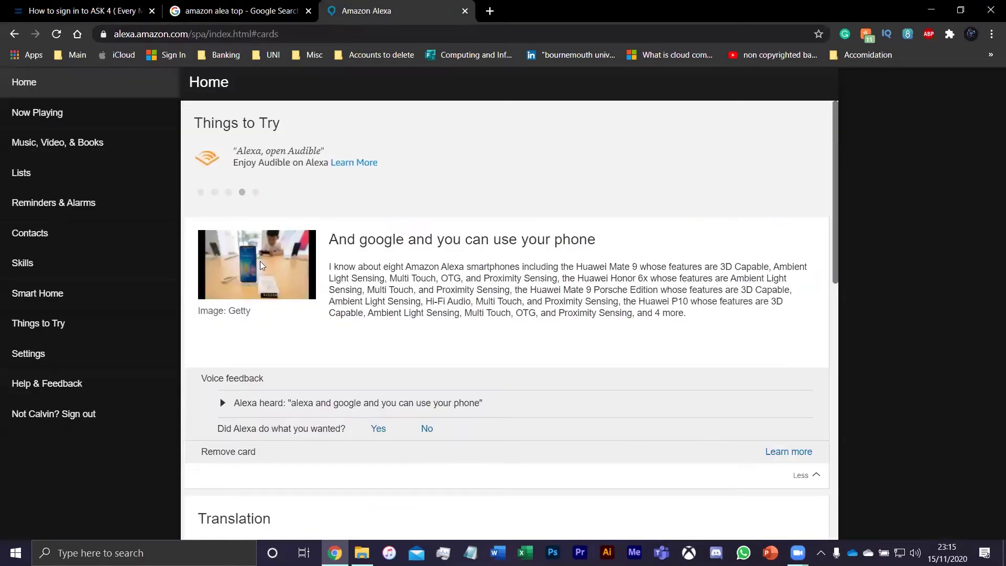
{"action": "left_click", "coordinate": [81, 353]}
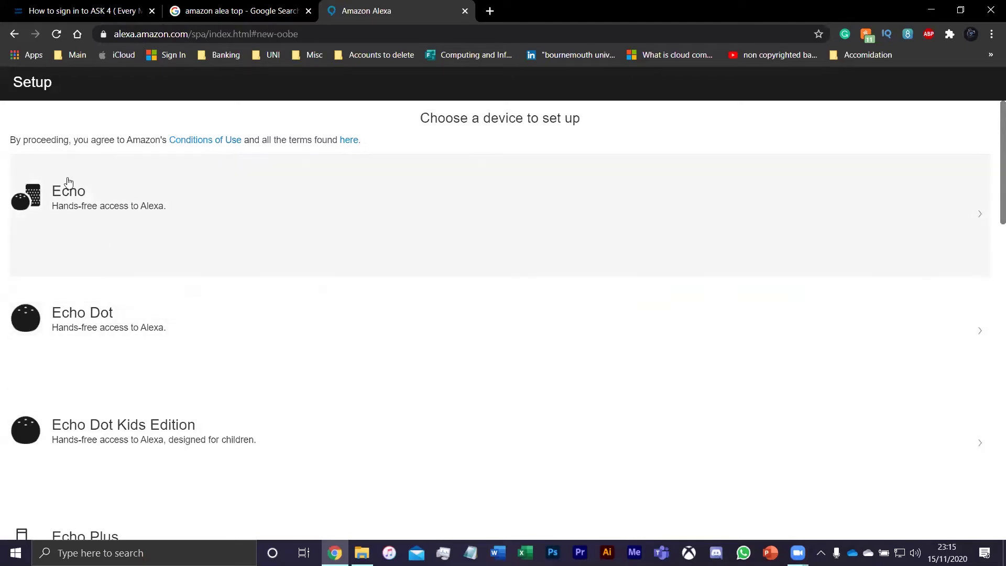
{"action": "left_click", "coordinate": [76, 204]}
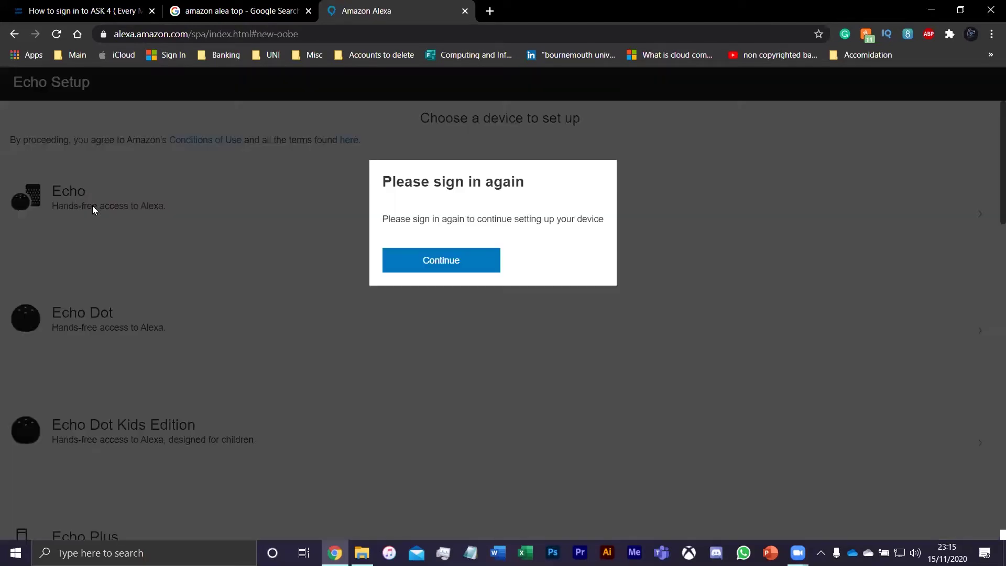
{"action": "left_click", "coordinate": [441, 260]}
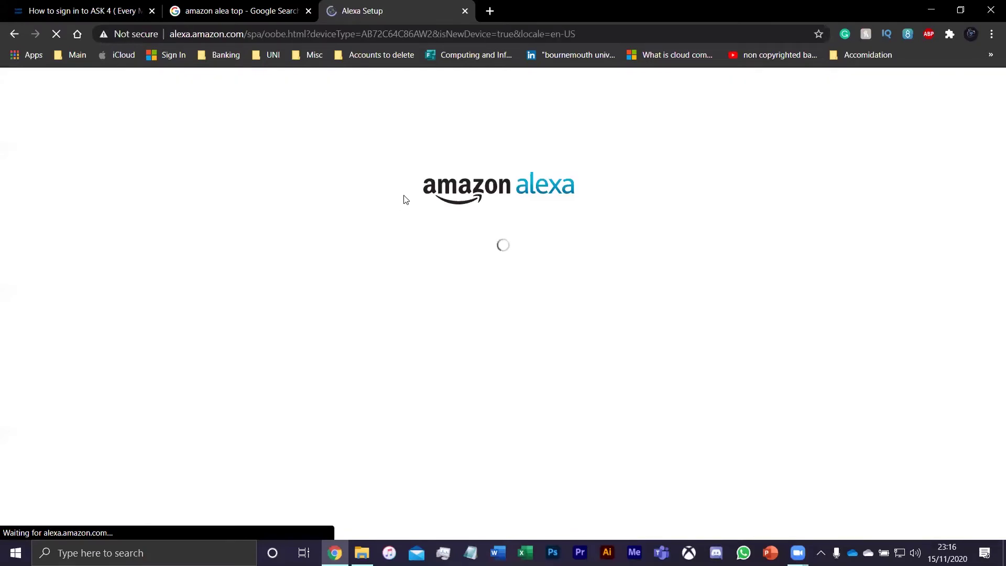
- Search images for 'amazon alea top set up', browse the results, then close the Google tab
{"action": "left_click", "coordinate": [241, 10]}
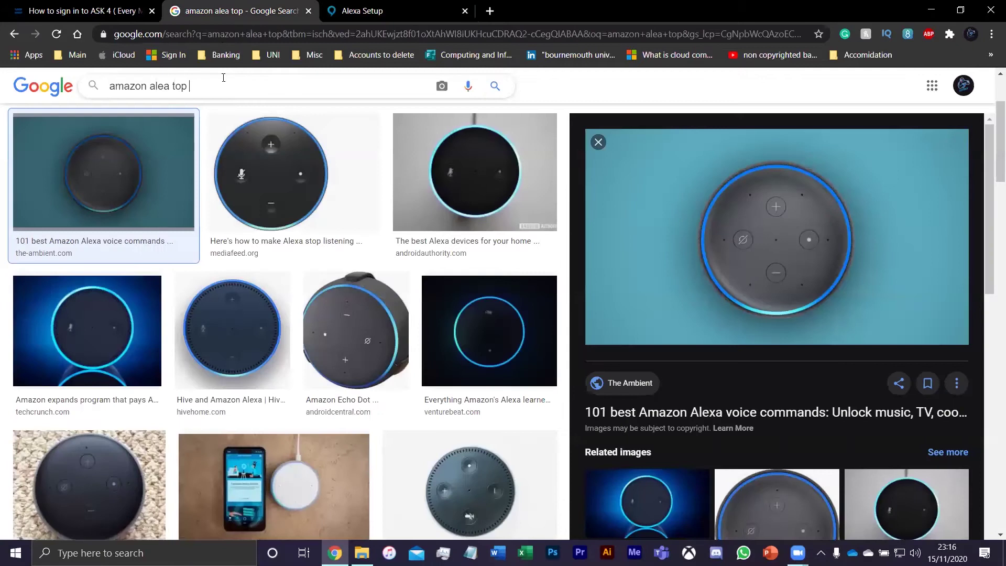
{"action": "type", "text": "set up"}
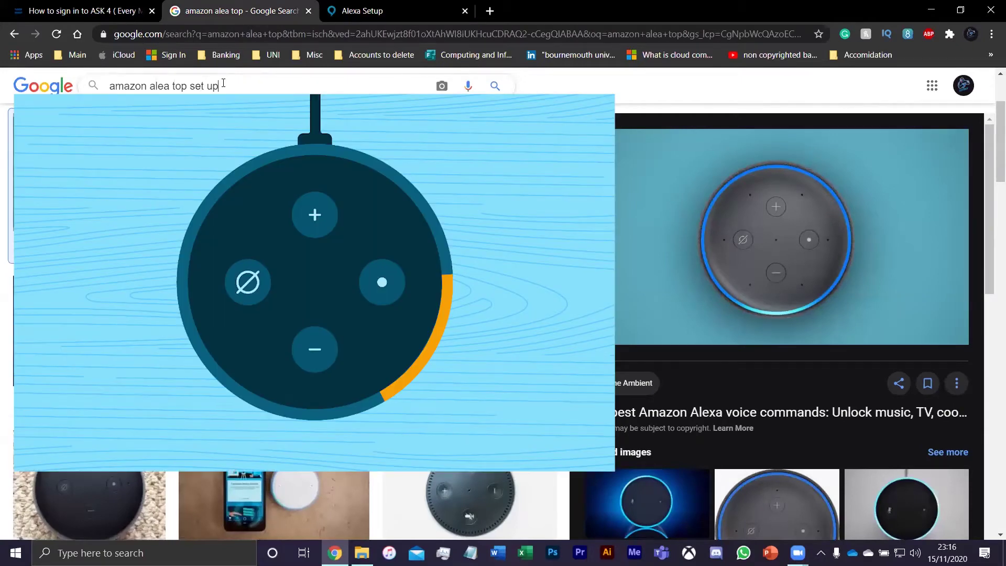
{"action": "key", "text": "Return"}
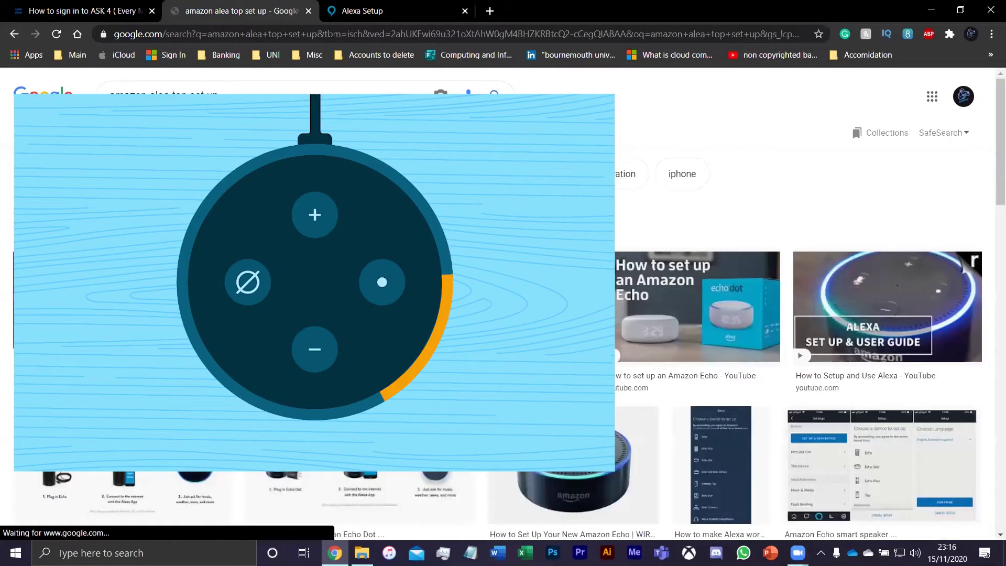
{"action": "scroll", "coordinate": [785, 315], "scroll_direction": "down", "scroll_amount": 10}
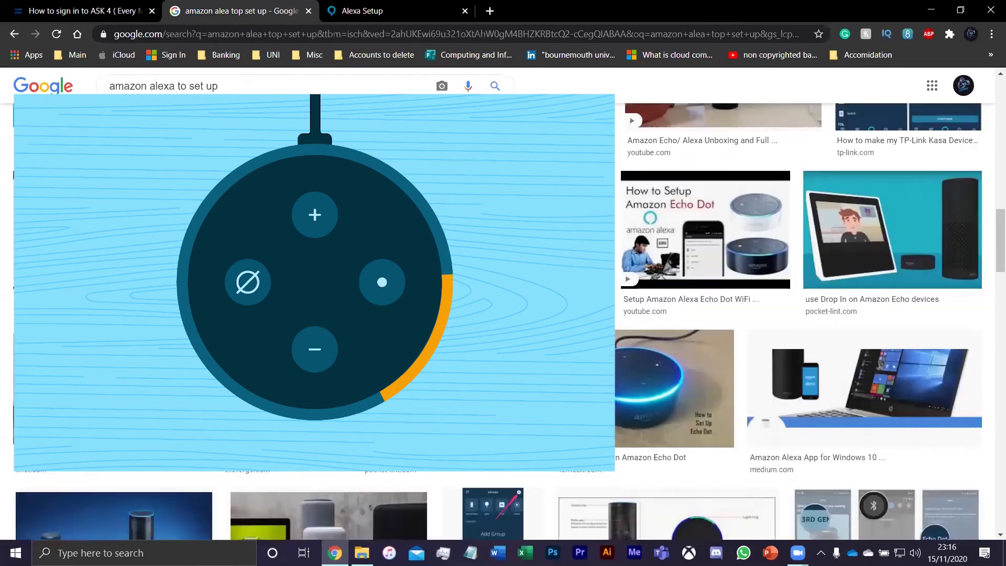
{"action": "scroll", "coordinate": [796, 320], "scroll_direction": "down", "scroll_amount": 10}
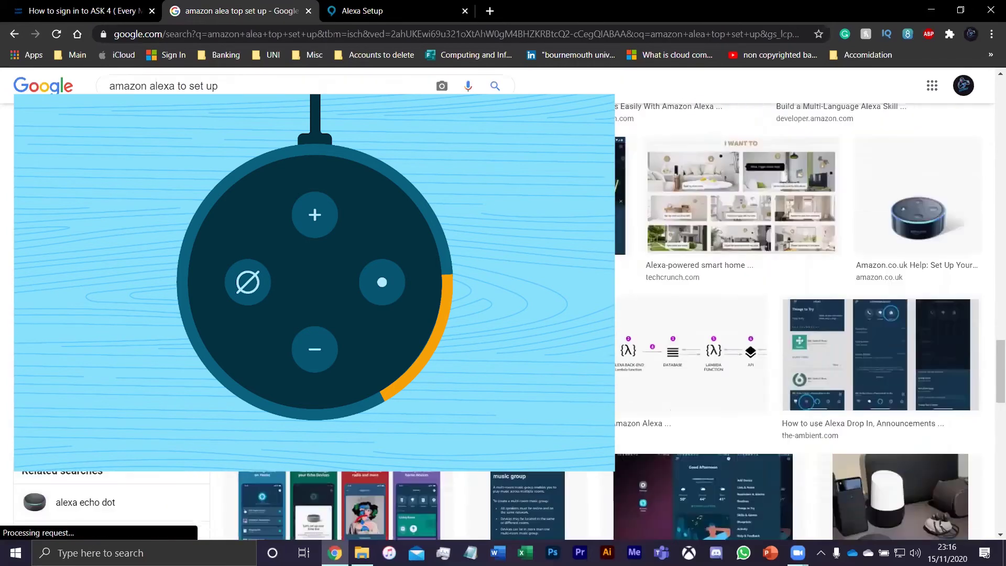
{"action": "scroll", "coordinate": [990, 314], "scroll_direction": "up", "scroll_amount": 8}
{"action": "scroll", "coordinate": [990, 367], "scroll_direction": "down", "scroll_amount": 5}
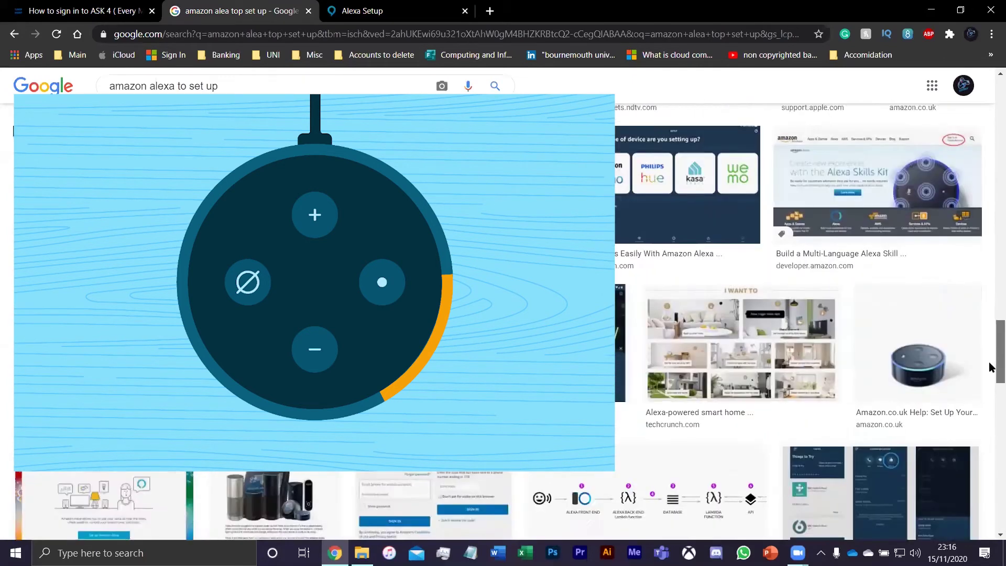
{"action": "scroll", "coordinate": [991, 367], "scroll_direction": "down", "scroll_amount": 5}
{"action": "left_click", "coordinate": [308, 10]}
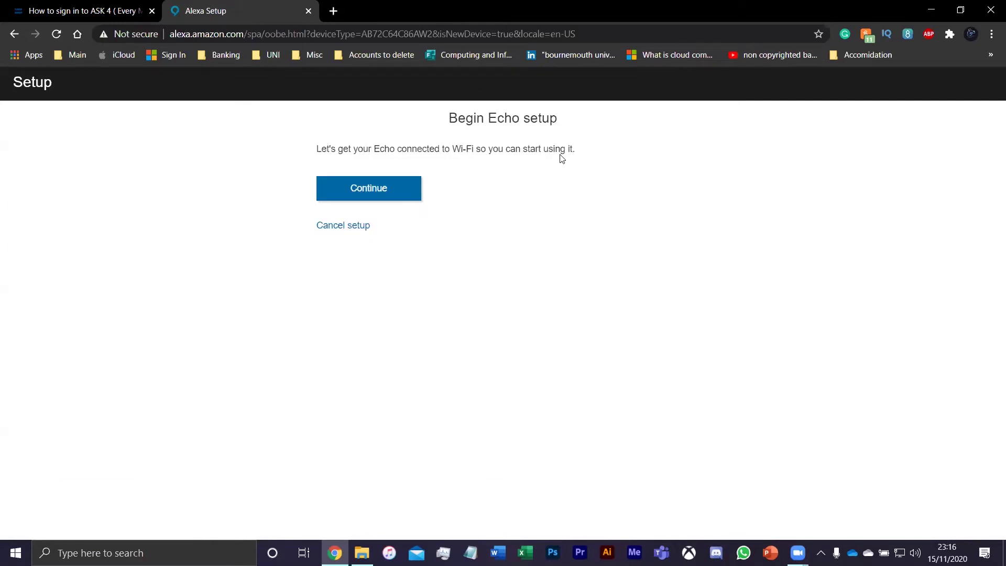
- Confirm the Echo's orange light and connect the computer to the Amazon-JC1 Wi-Fi network
{"action": "left_click", "coordinate": [369, 184]}
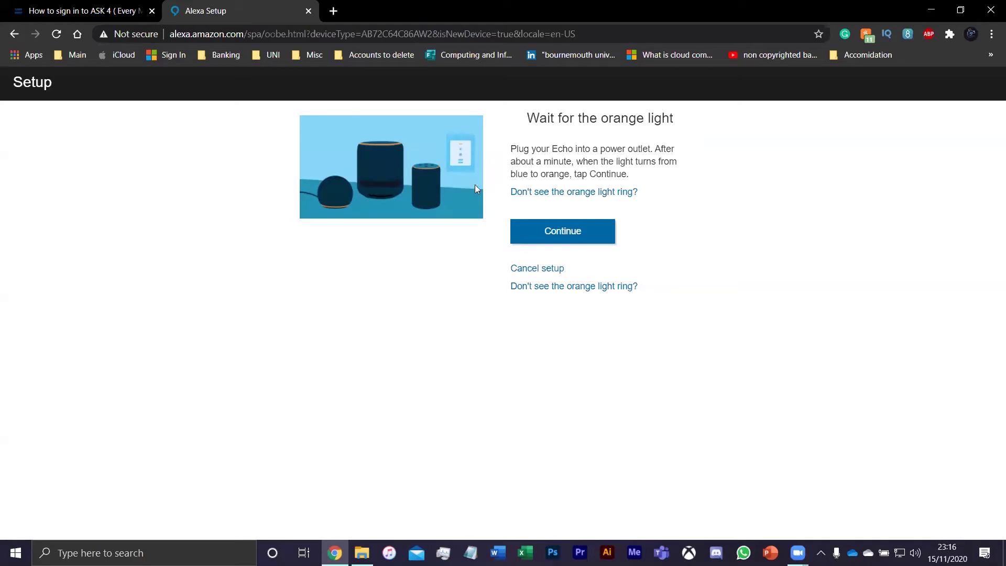
{"action": "left_click", "coordinate": [541, 234]}
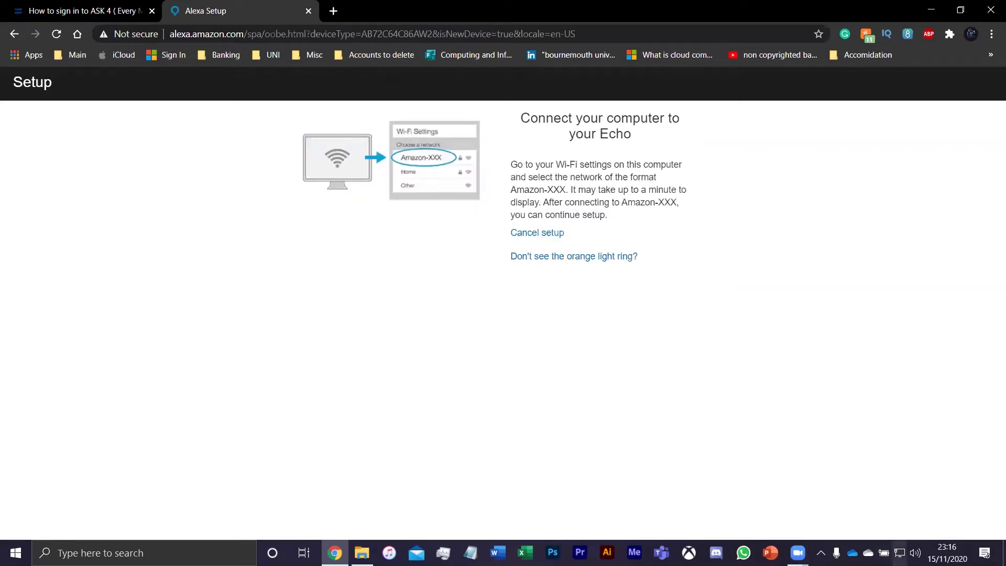
{"action": "left_click", "coordinate": [899, 553]}
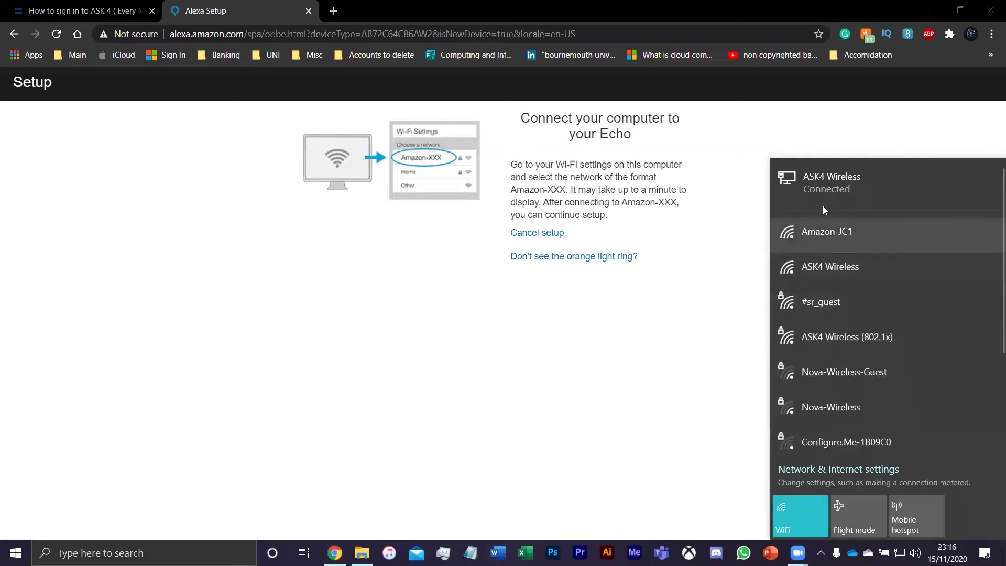
{"action": "left_click", "coordinate": [828, 233]}
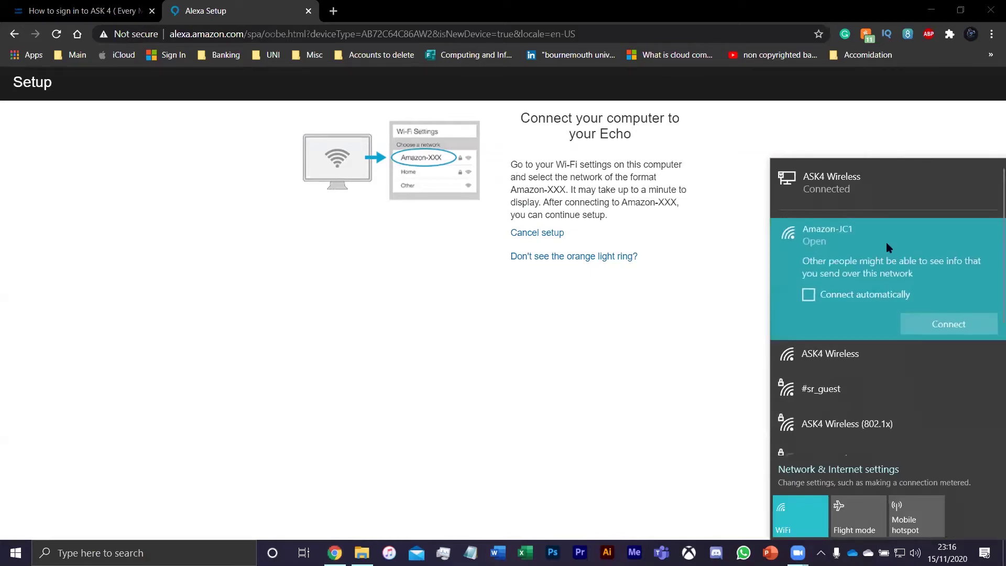
{"action": "left_click", "coordinate": [924, 324]}
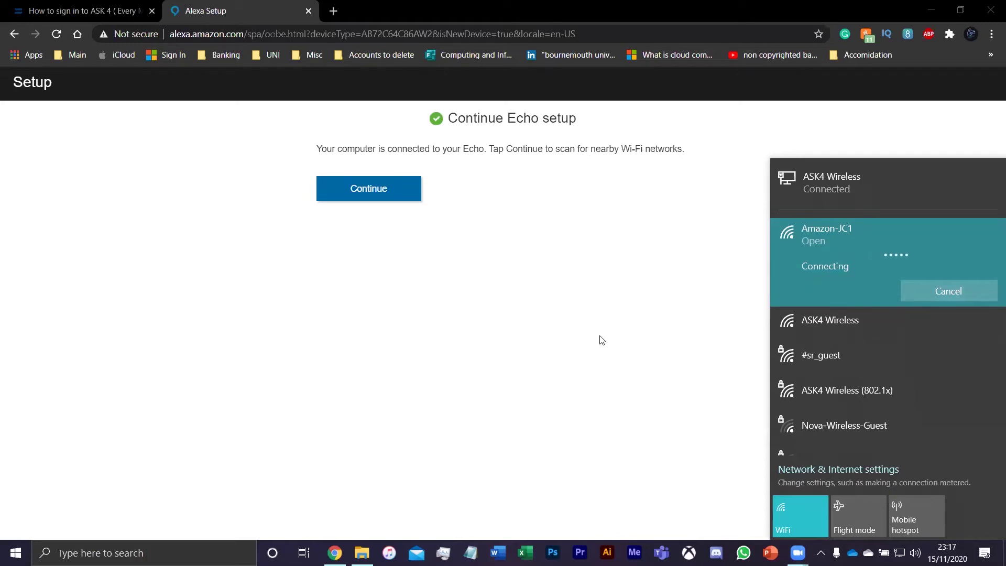
- Continue to the nearby Wi-Fi network scan and copy the Echo's MAC address
{"action": "left_click", "coordinate": [382, 189]}
{"action": "left_click", "coordinate": [382, 189]}
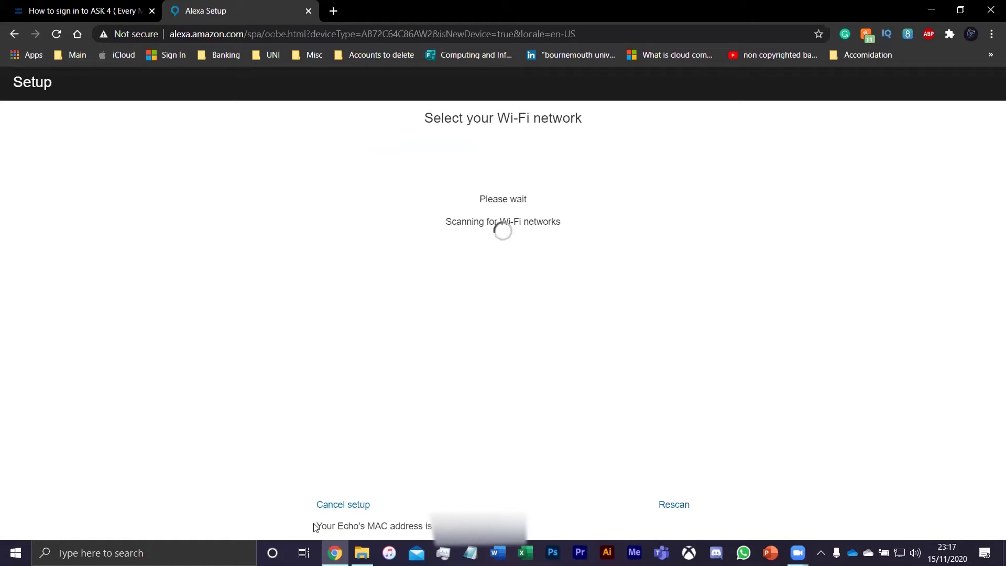
{"action": "double_click", "coordinate": [479, 525]}
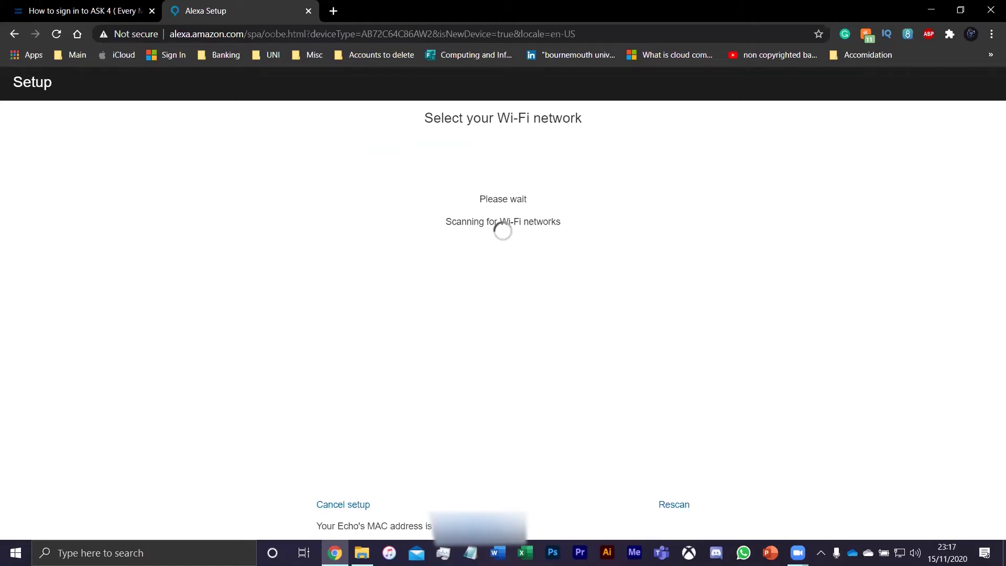
{"action": "right_click", "coordinate": [490, 524]}
{"action": "left_click", "coordinate": [525, 455]}
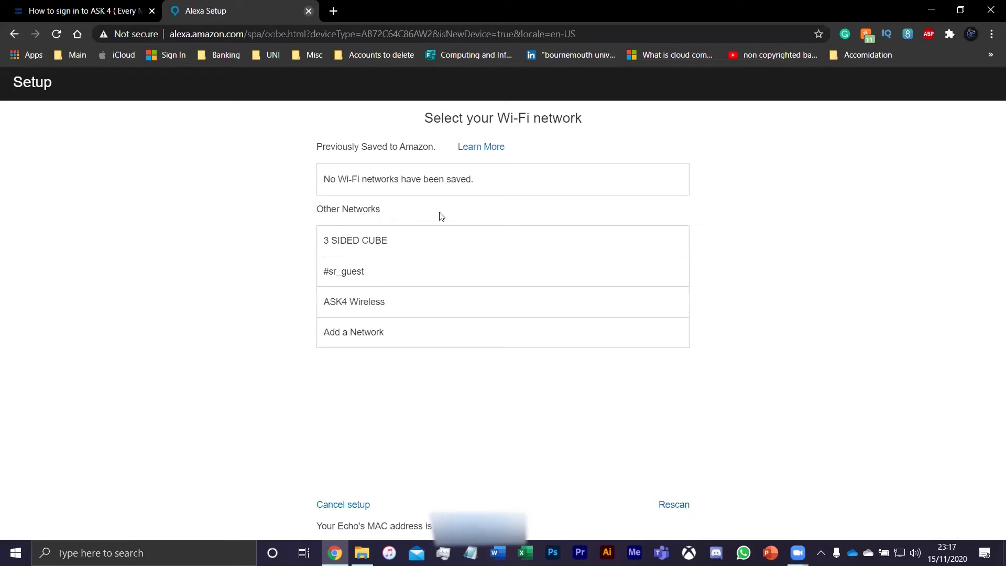
{"action": "key", "text": "ctrl+t"}
- Open ASK4 My Account and delete one registered device from the Home Park list
{"action": "type", "text": "as"}
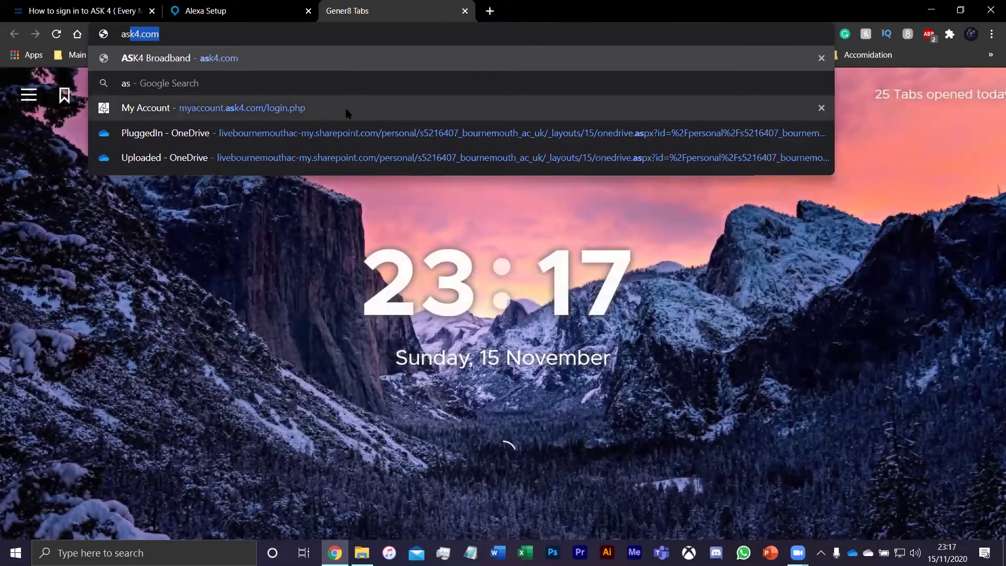
{"action": "left_click", "coordinate": [345, 108]}
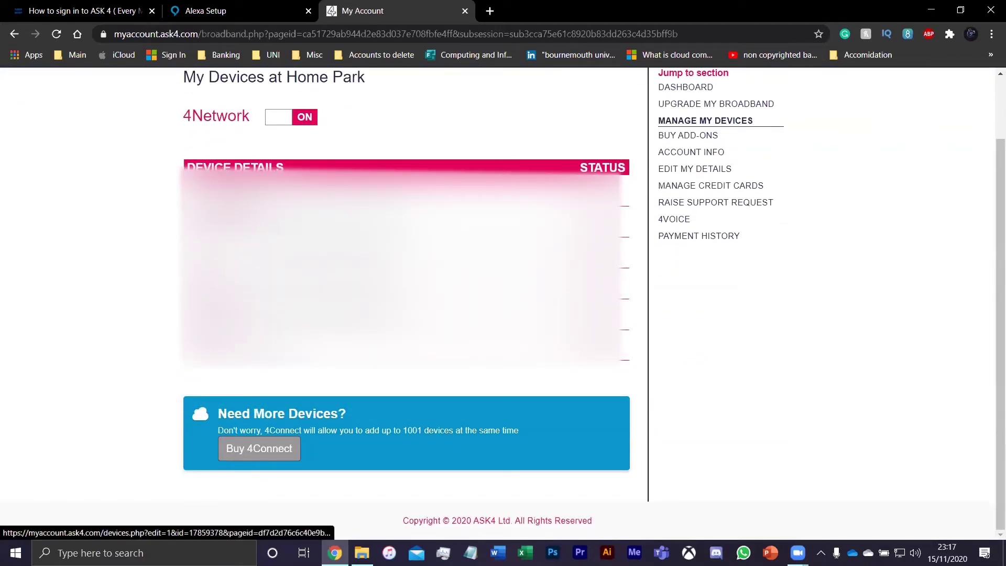
{"action": "left_click", "coordinate": [405, 290]}
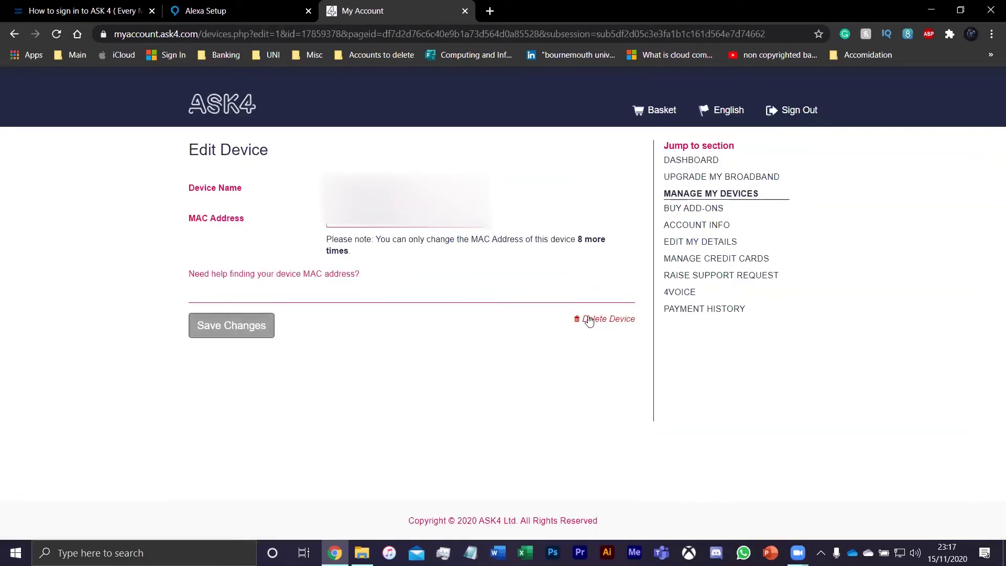
{"action": "left_click", "coordinate": [587, 318]}
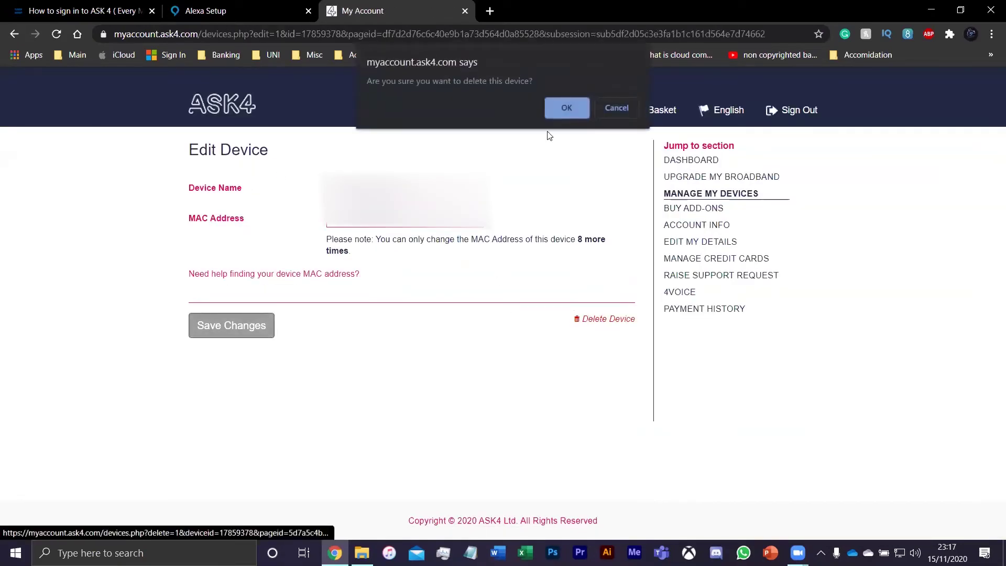
{"action": "left_click", "coordinate": [555, 114]}
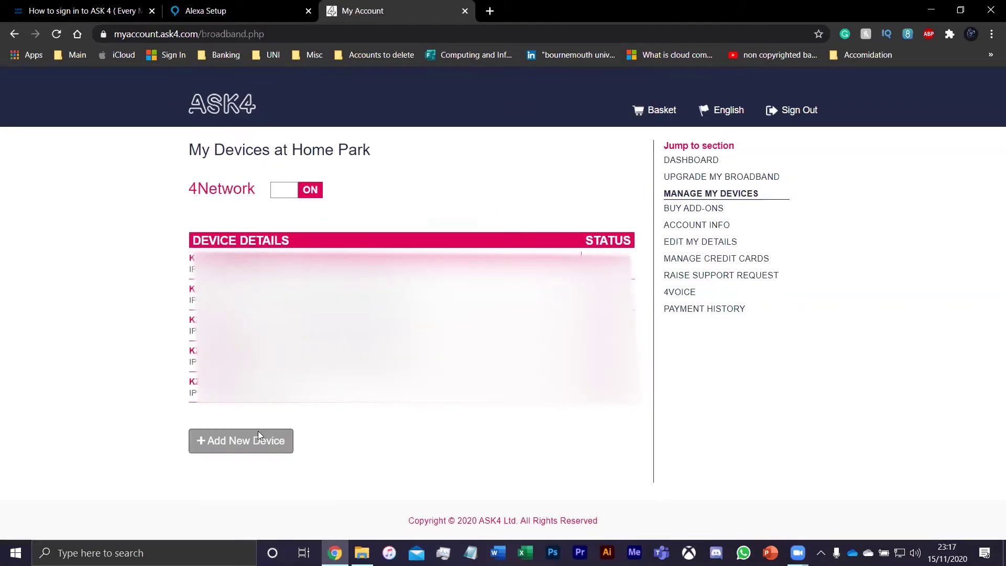
{"action": "left_click", "coordinate": [254, 441]}
{"action": "left_click", "coordinate": [360, 189]}
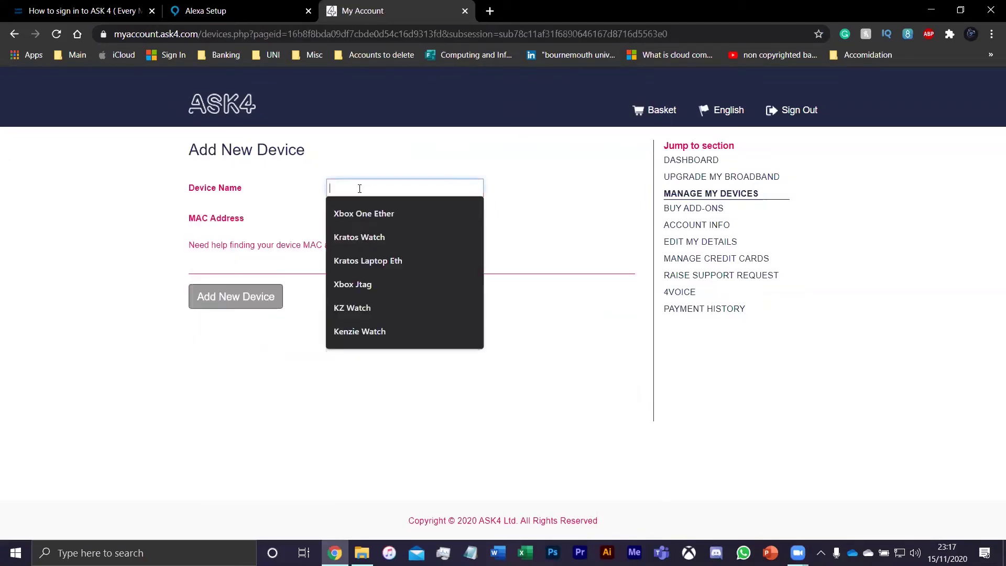
{"action": "type", "text": "Amaz"}
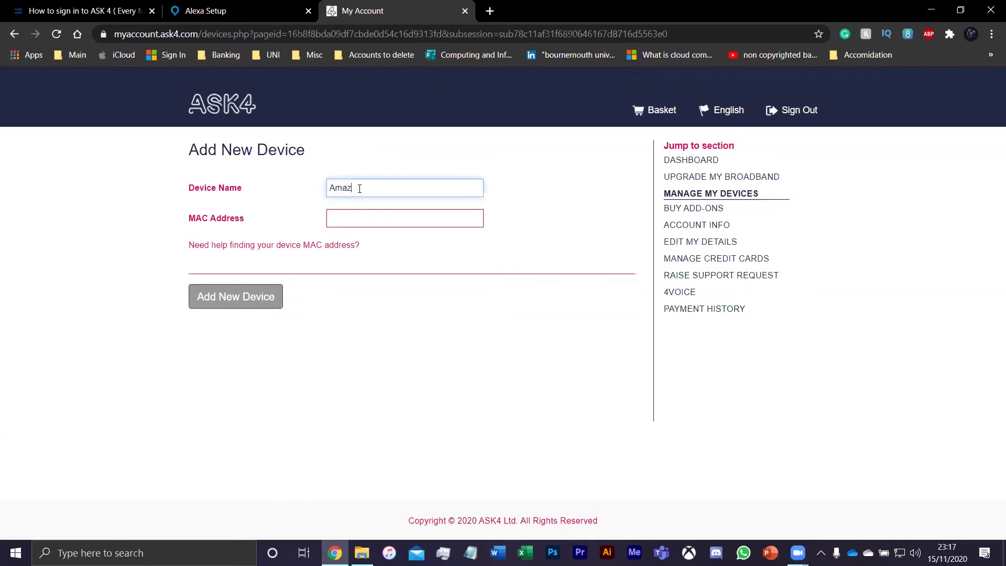
{"action": "type", "text": "on Alexa"}
{"action": "right_click", "coordinate": [367, 218]}
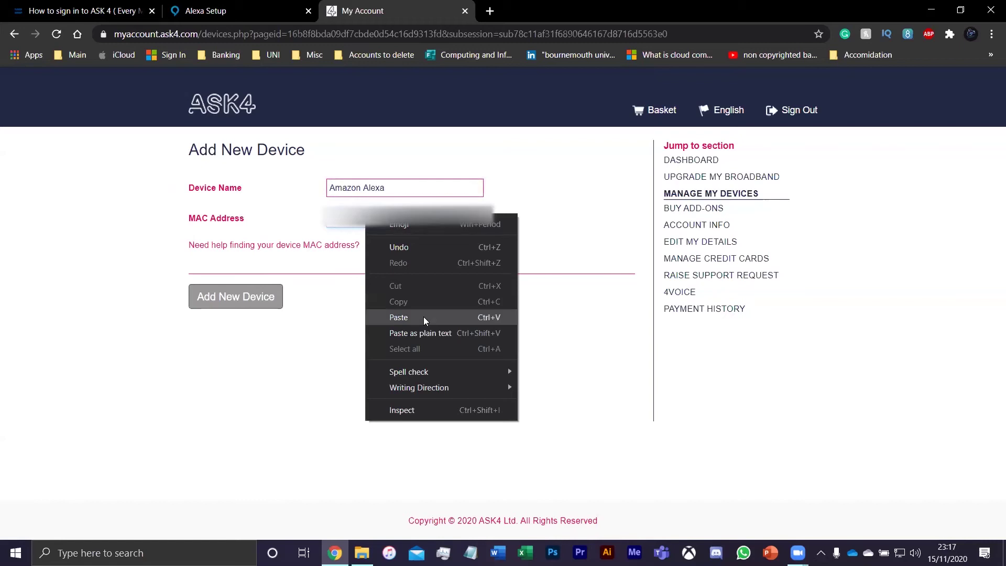
{"action": "left_click", "coordinate": [424, 320]}
{"action": "left_click", "coordinate": [257, 296]}
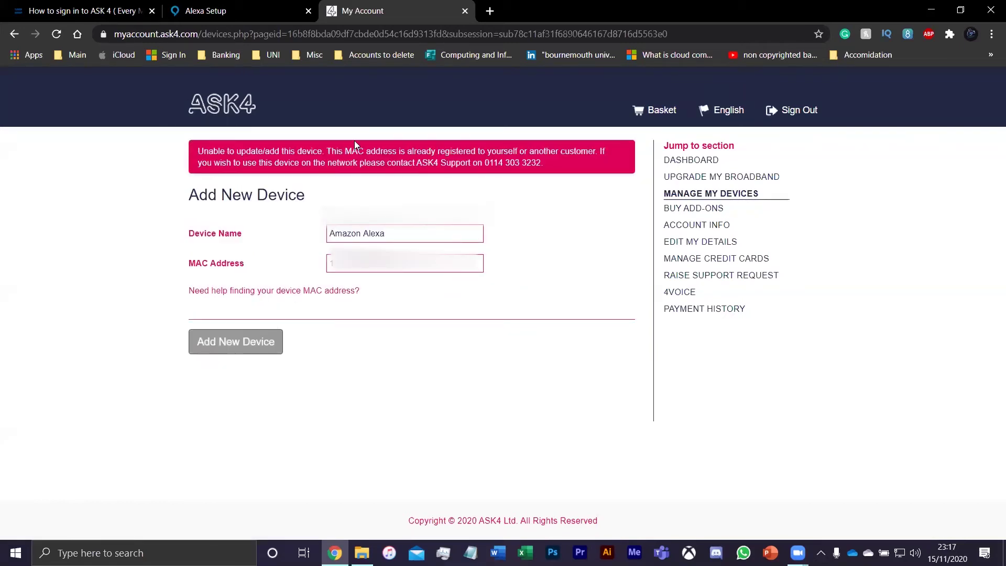
{"action": "left_click_drag", "start_coordinate": [200, 152], "coordinate": [550, 165]}
{"action": "left_click", "coordinate": [431, 152]}
{"action": "key", "text": "alt+Left"}
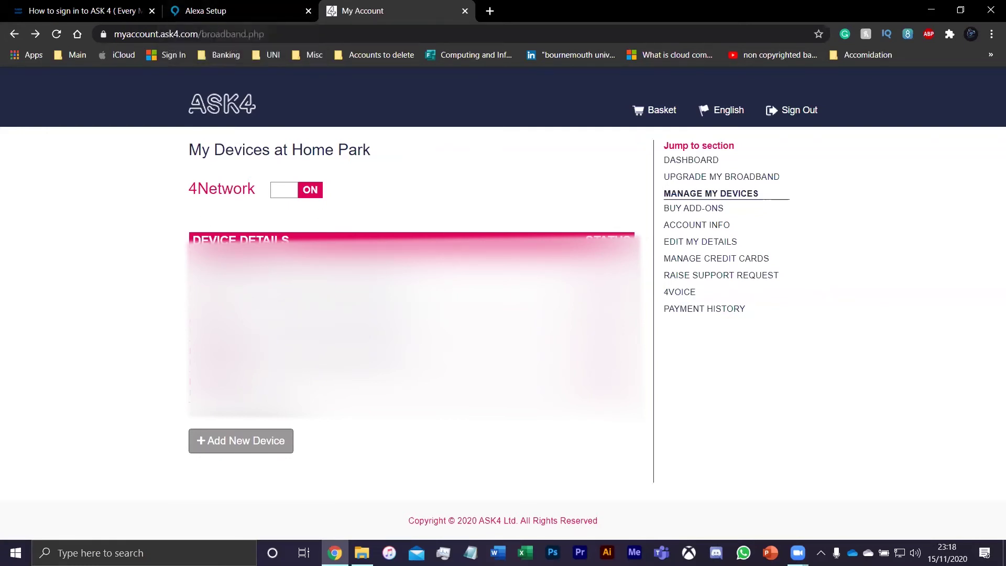
- Back in Alexa Setup, connect the Echo to the ASK4 Wireless network
{"action": "left_click_drag", "start_coordinate": [188, 189], "coordinate": [256, 189]}
{"action": "left_click", "coordinate": [214, 15]}
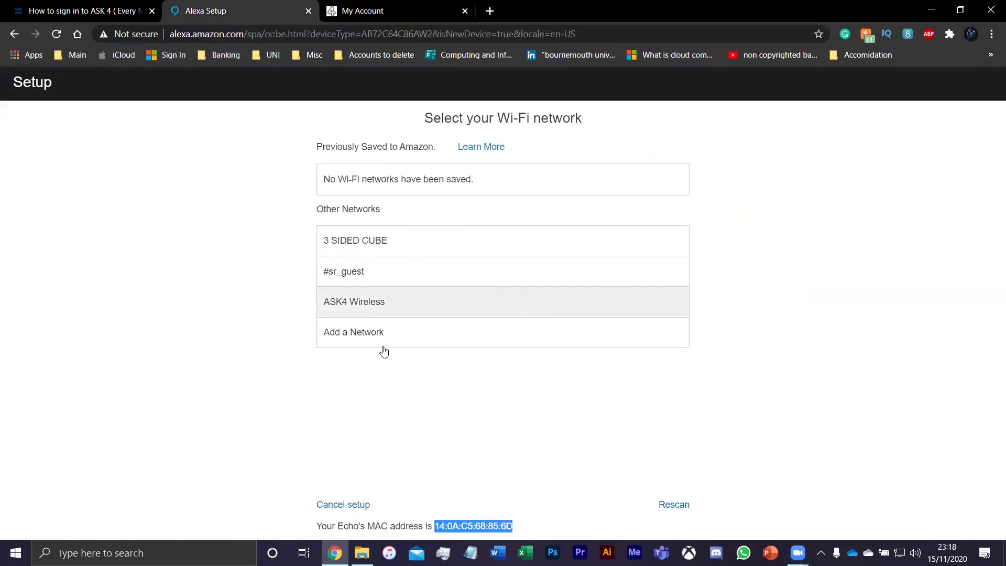
{"action": "left_click", "coordinate": [372, 306]}
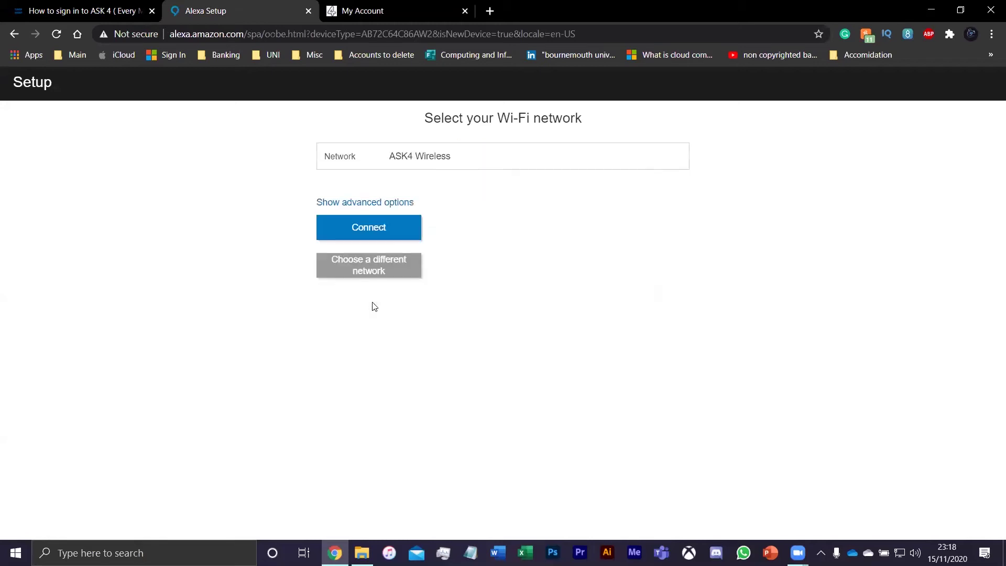
{"action": "left_click", "coordinate": [367, 237]}
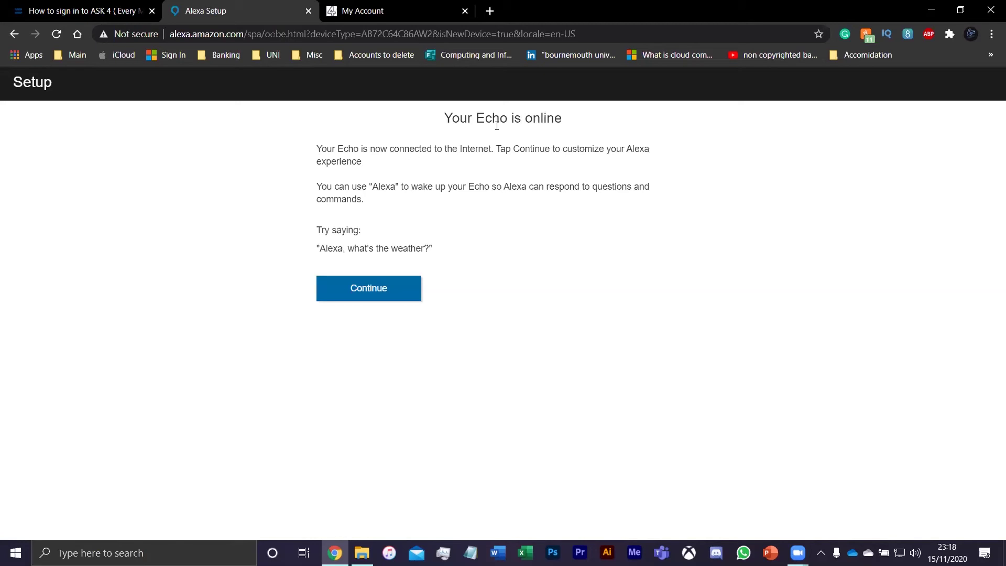
- Continue past the Echo online message, keep the built-in speaker, and decline the music trial
{"action": "left_click", "coordinate": [364, 289]}
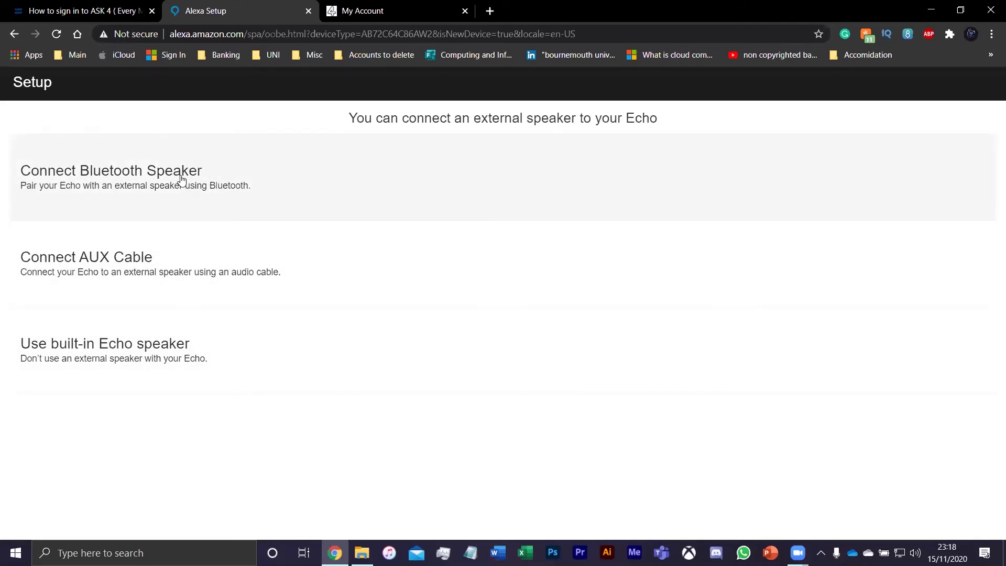
{"action": "left_click", "coordinate": [177, 362]}
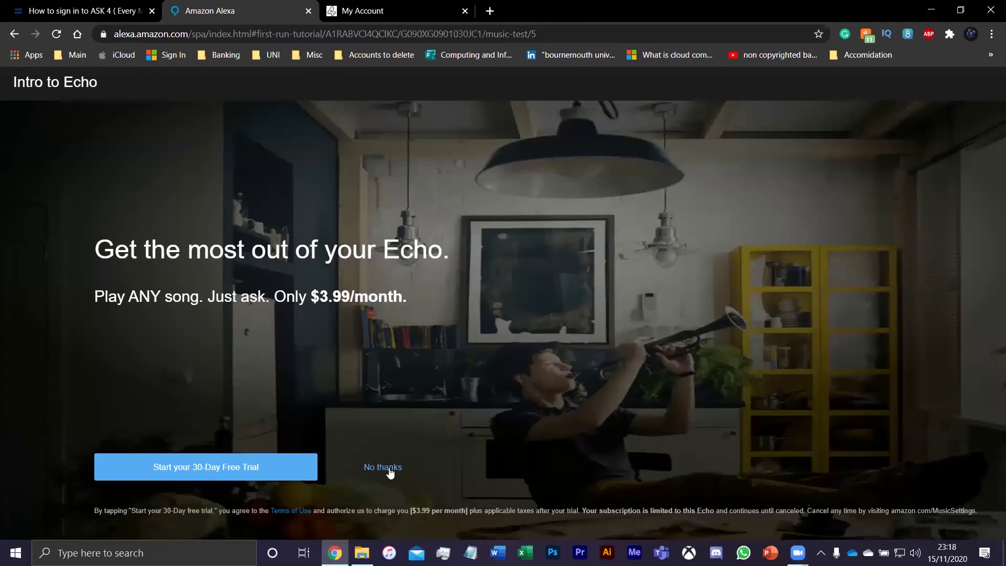
{"action": "left_click", "coordinate": [389, 467]}
- Go to the Alexa Home page
{"action": "left_click", "coordinate": [513, 193]}
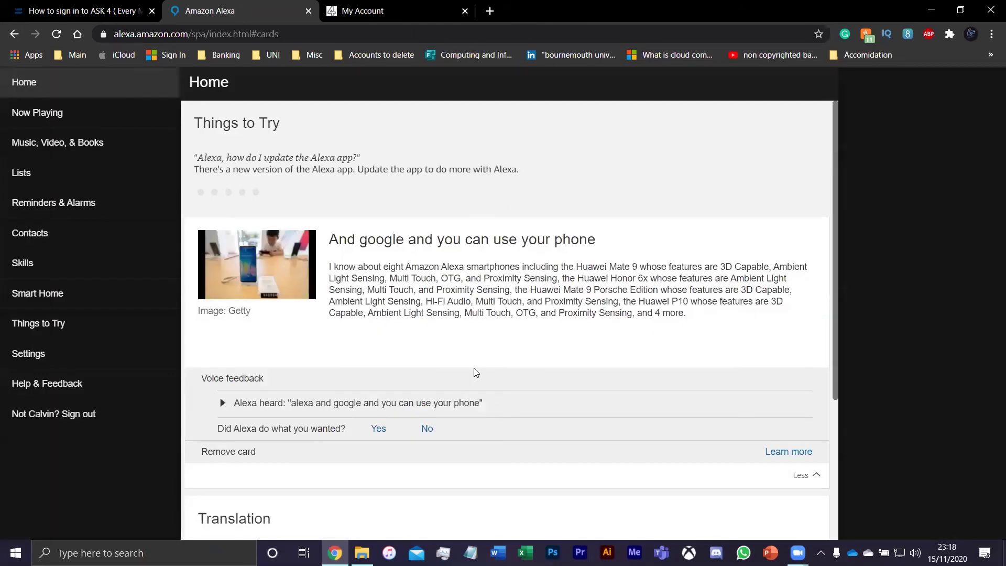